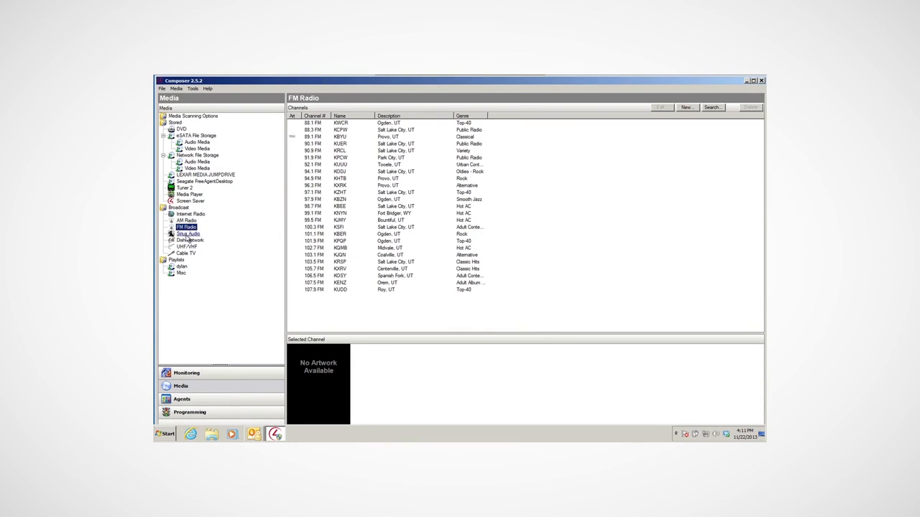
# - Look through the stored and broadcast media sources, including eSATA audio, the Seagate drive, AM Radio, FM Radio and Dish Network
pyautogui.click(189, 240)
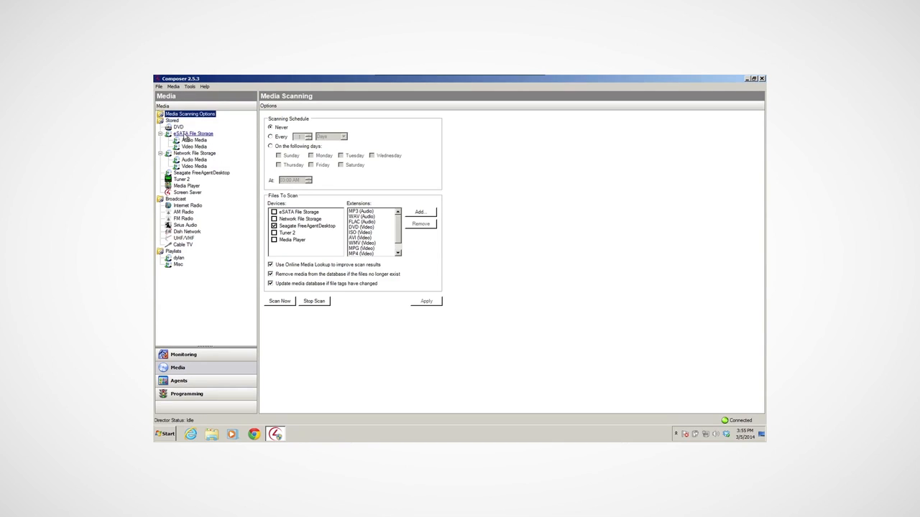
pyautogui.click(186, 140)
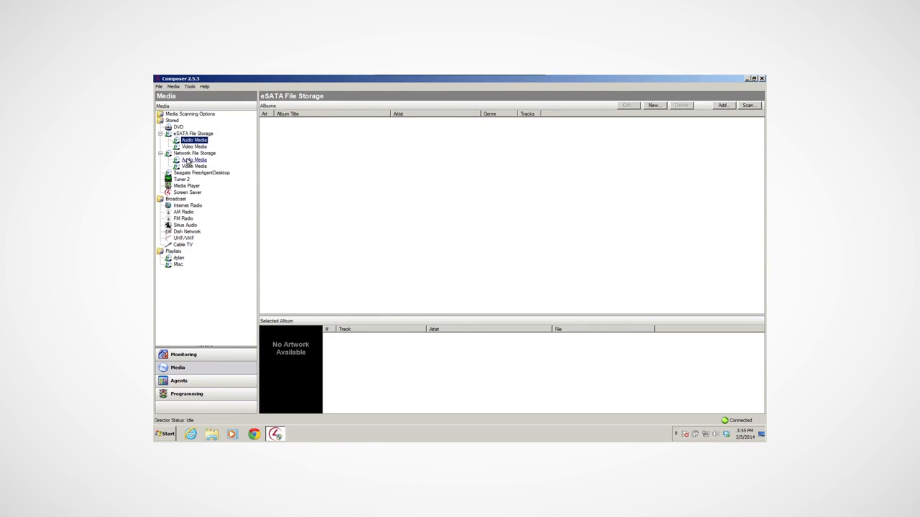
pyautogui.click(189, 173)
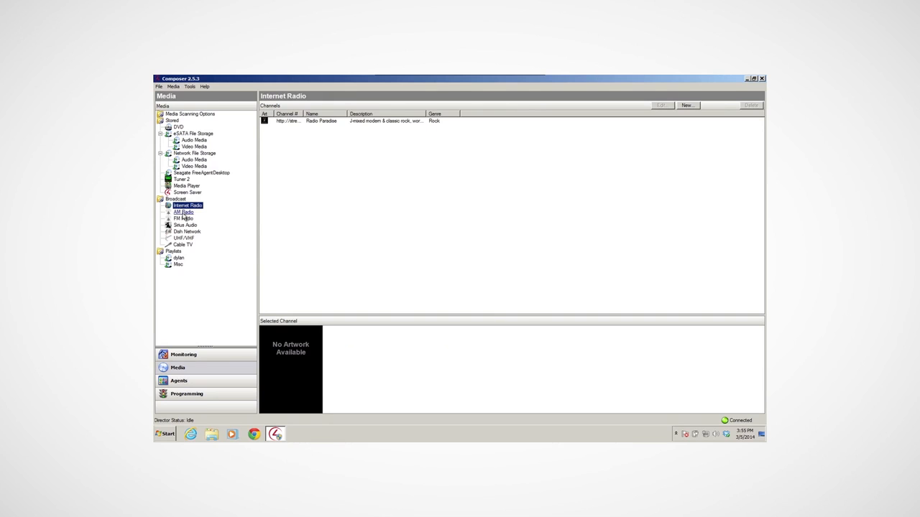
pyautogui.click(183, 213)
pyautogui.click(184, 218)
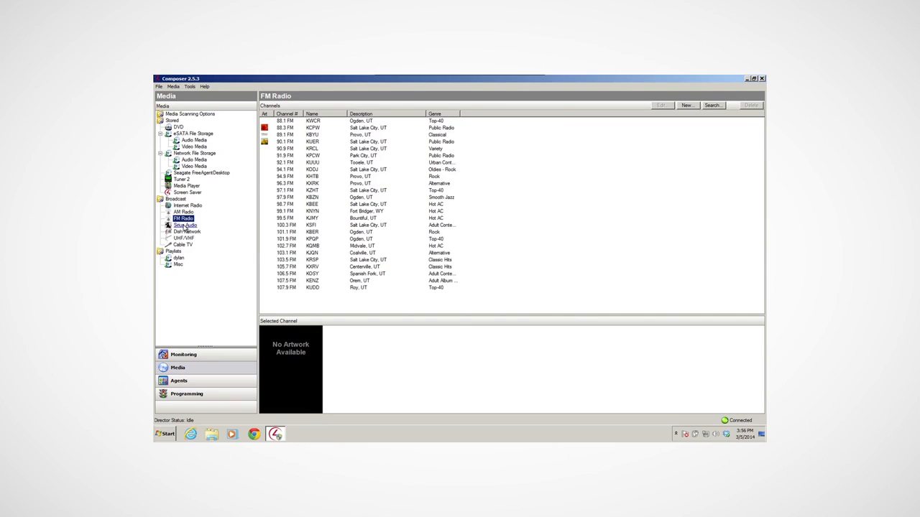
pyautogui.click(185, 231)
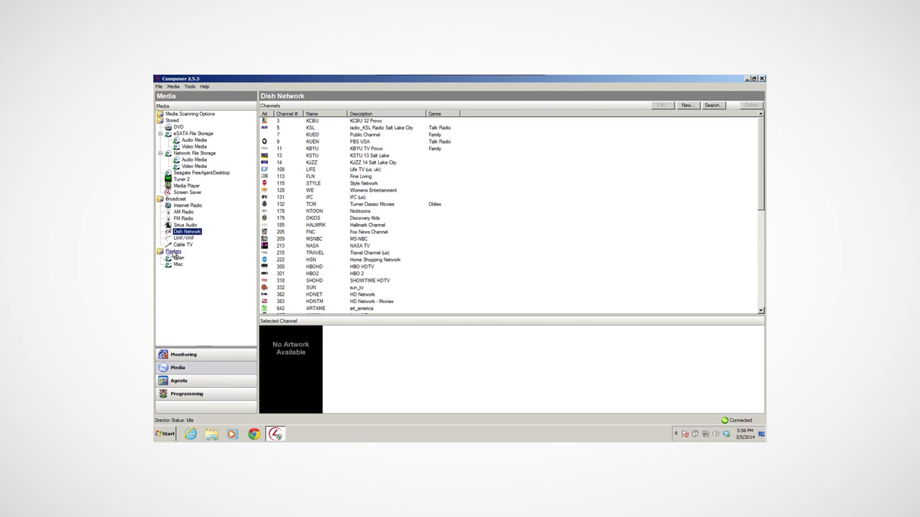
# - View the albums stored on Seagate FreeAgentDesktop and open the 16 Greatest Hits album
pyautogui.click(201, 172)
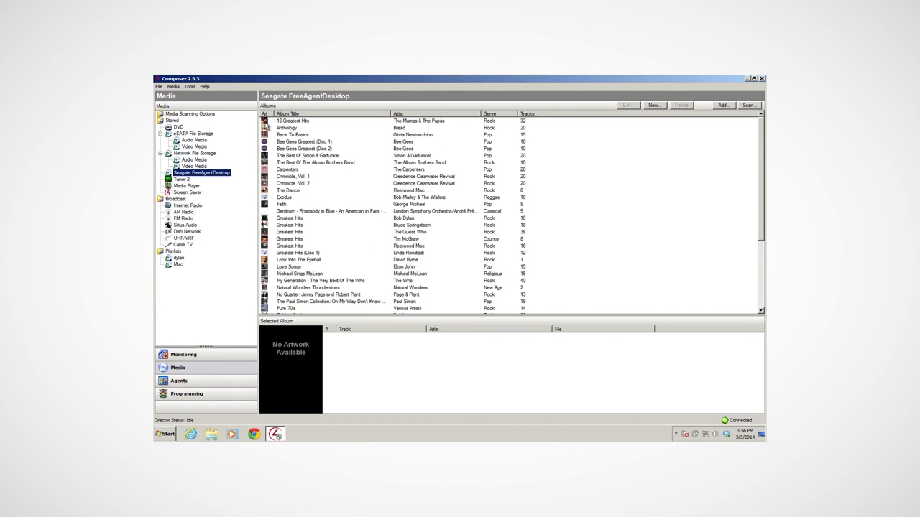
pyautogui.doubleClick(265, 122)
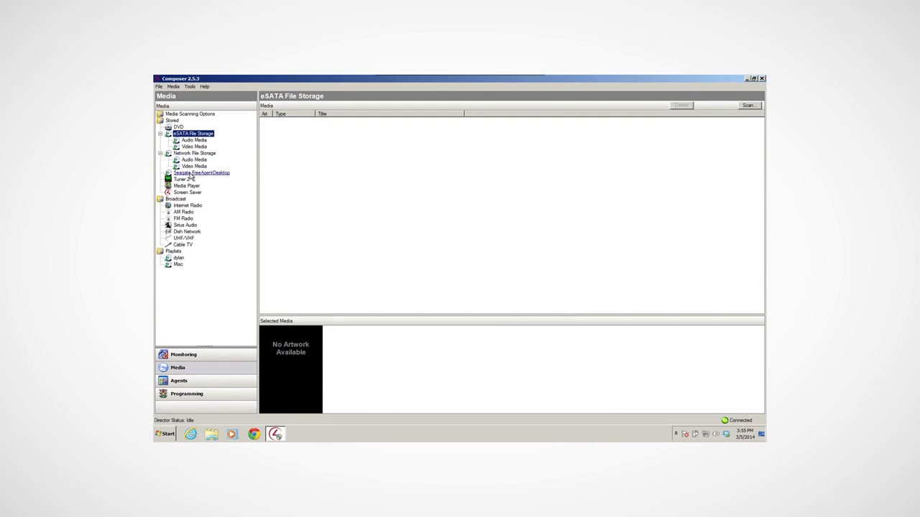
pyautogui.click(192, 174)
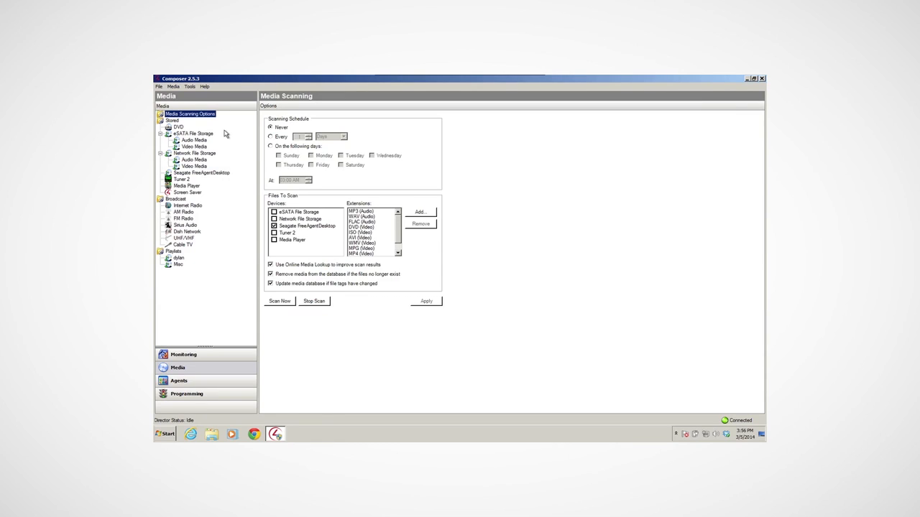
pyautogui.click(203, 173)
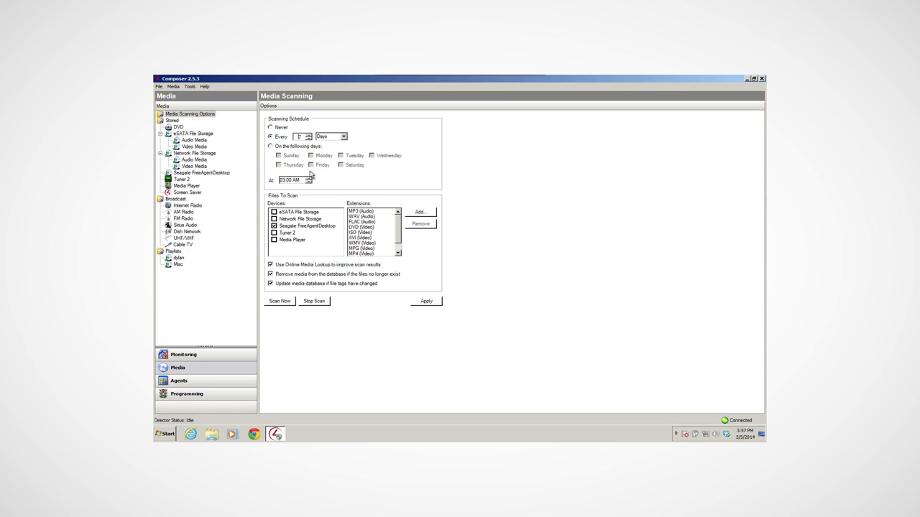
# - Schedule media scanning for Sunday and look at the options for adding a file extension without adding one
pyautogui.click(270, 147)
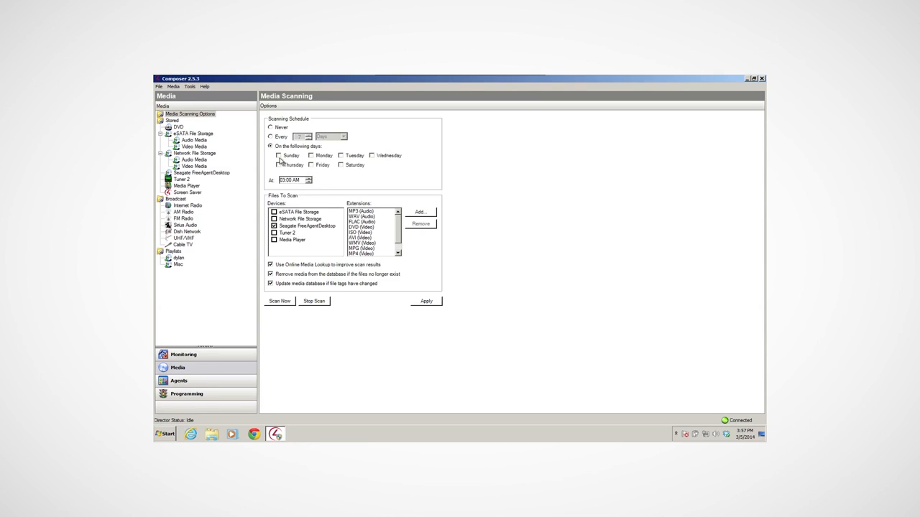
pyautogui.click(278, 156)
pyautogui.click(288, 227)
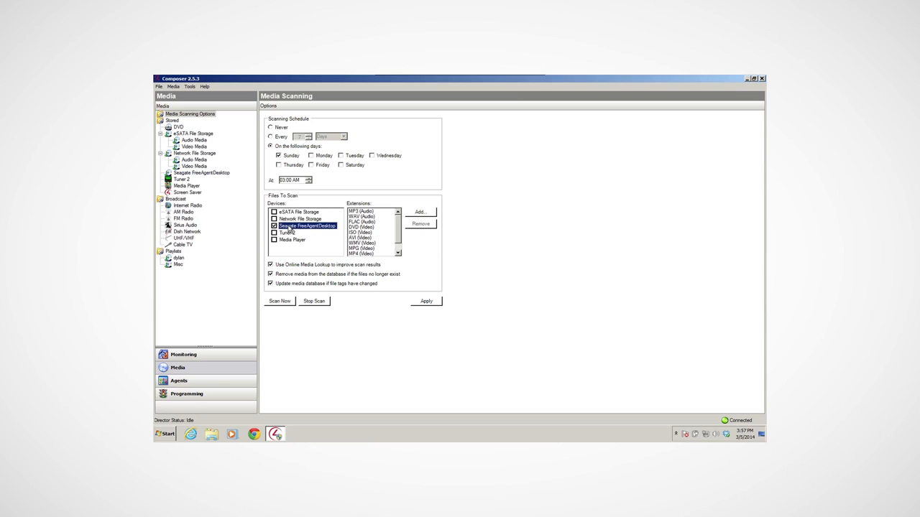
pyautogui.click(417, 213)
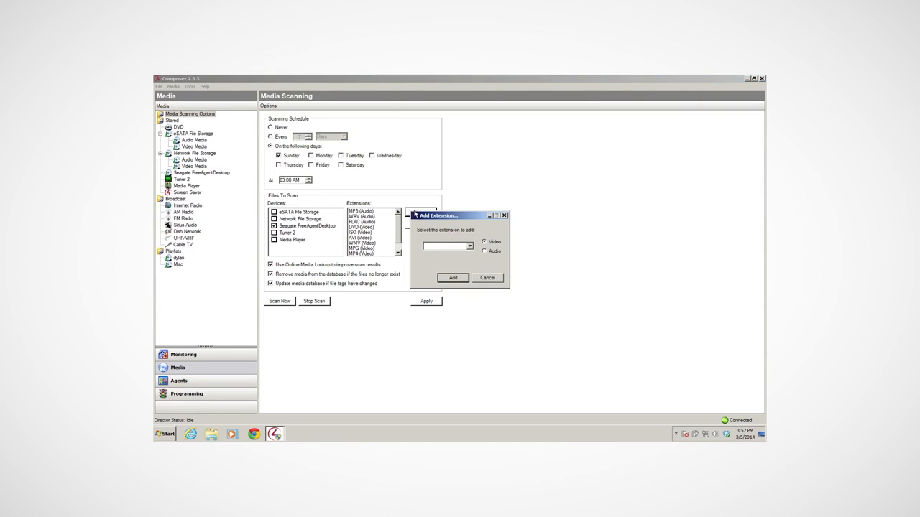
pyautogui.click(486, 278)
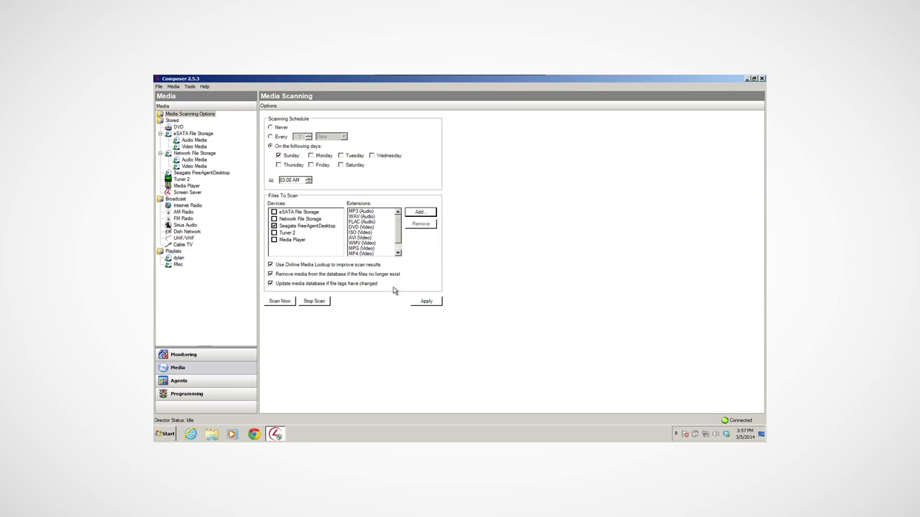
# - Start a media scan of the Seagate drive, open Seagate FreeAgentDesktop and apply the changed scanning options
pyautogui.click(282, 302)
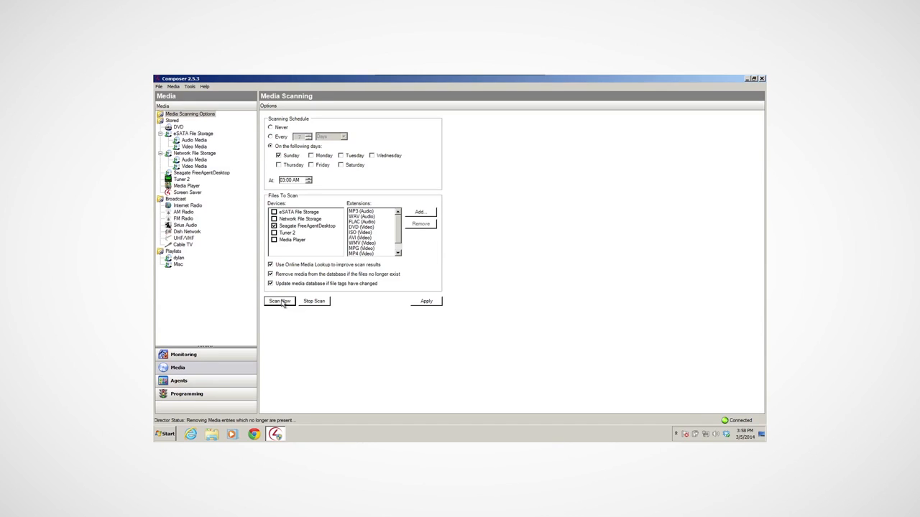
pyautogui.click(281, 302)
pyautogui.click(313, 301)
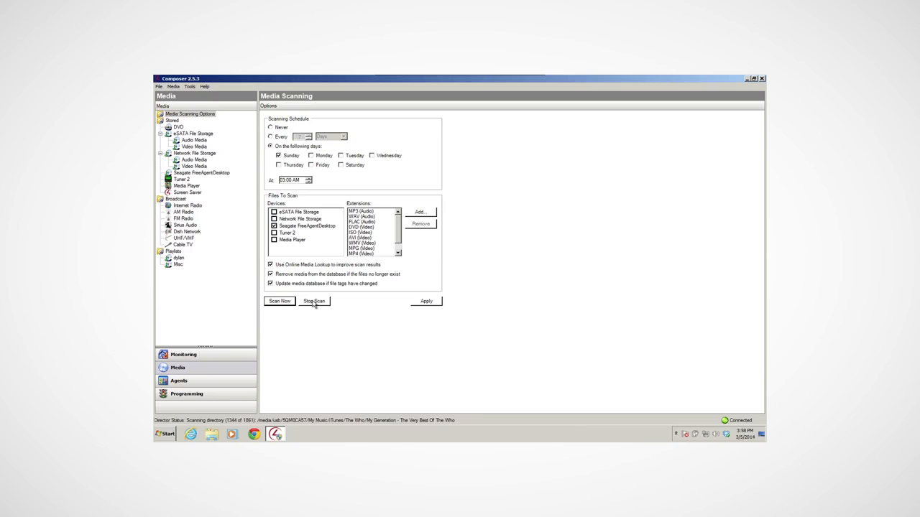
pyautogui.click(205, 173)
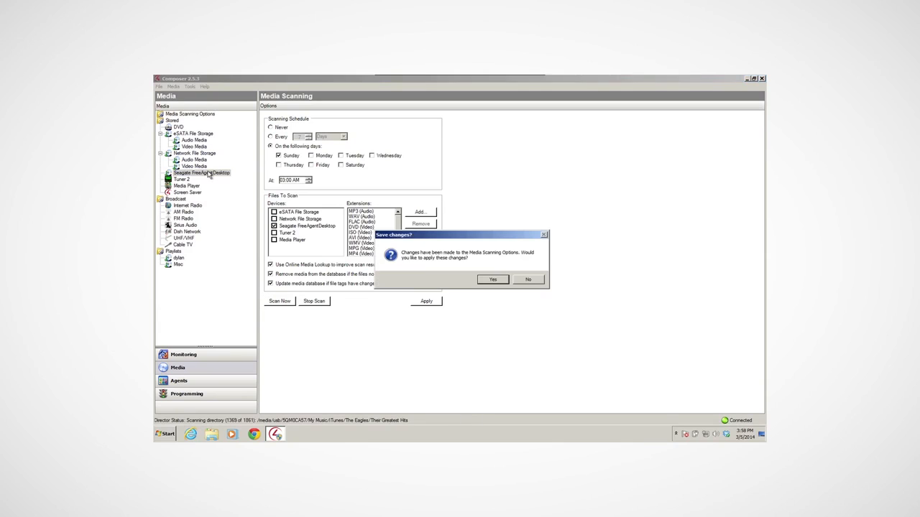
pyautogui.click(493, 280)
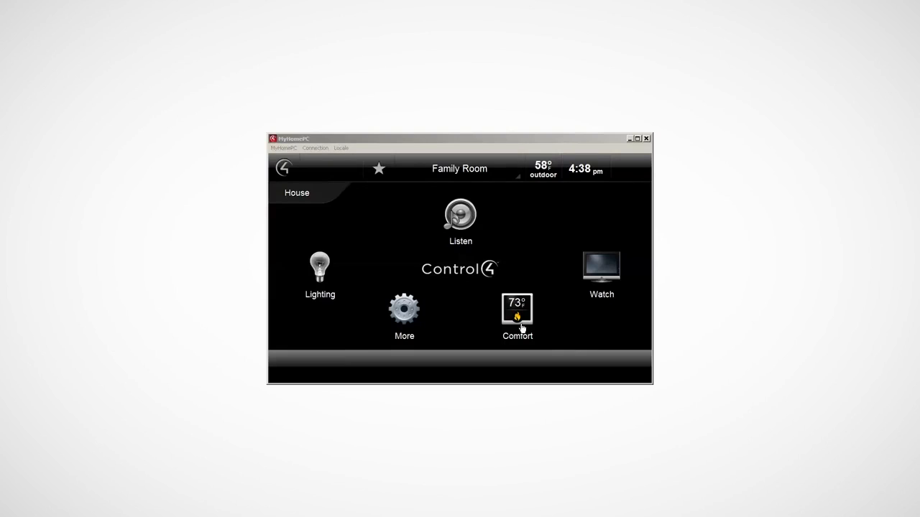
# - Switch to MyHomePC and browse the artists in the Family Room's My Music library
pyautogui.click(463, 216)
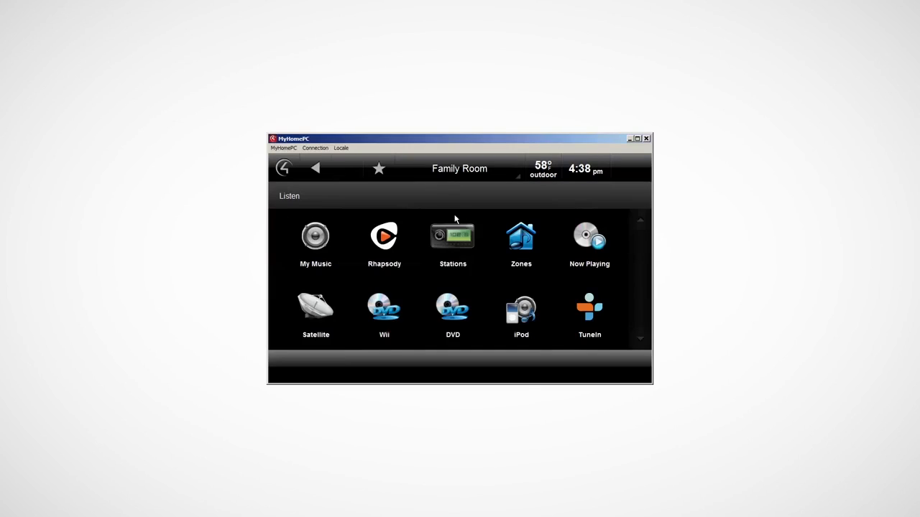
pyautogui.click(313, 238)
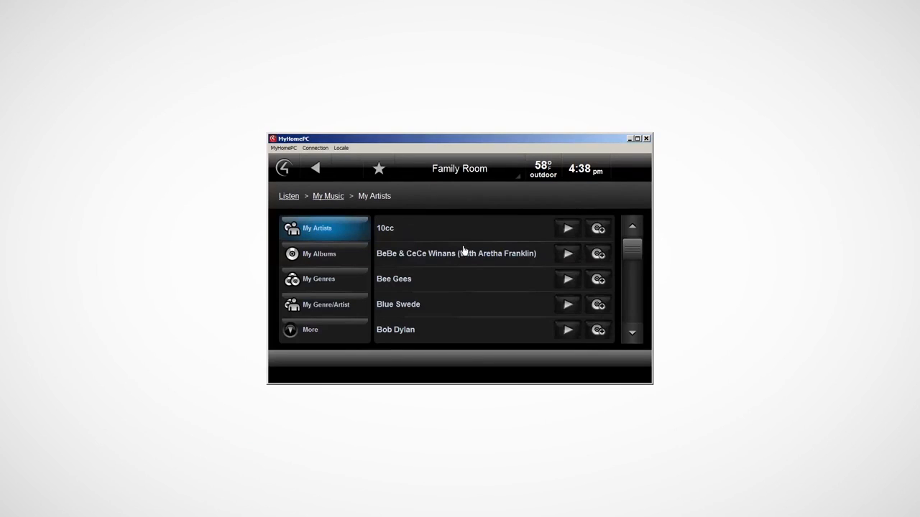
pyautogui.moveTo(638, 253); pyautogui.dragTo(635, 288)
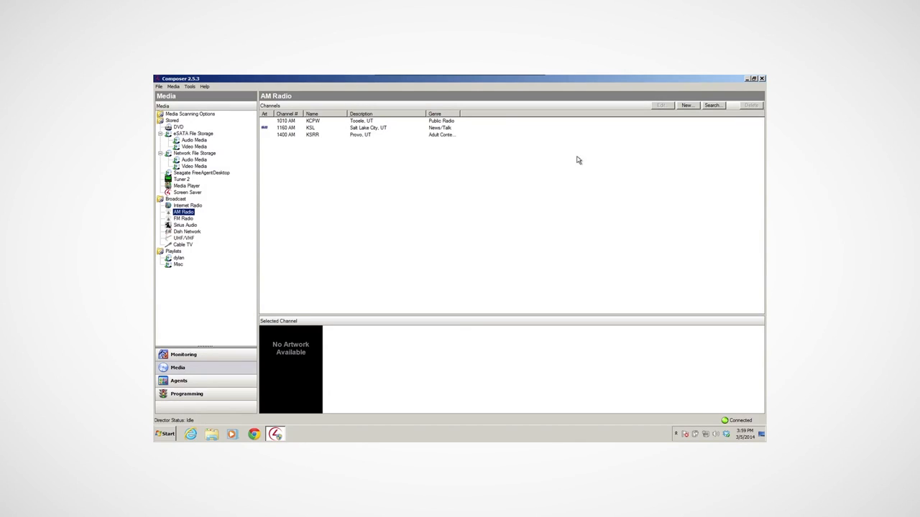
# - Search AM radio stations for ZIP code 84010 in Composer and add KALL to the channel list
pyautogui.click(712, 106)
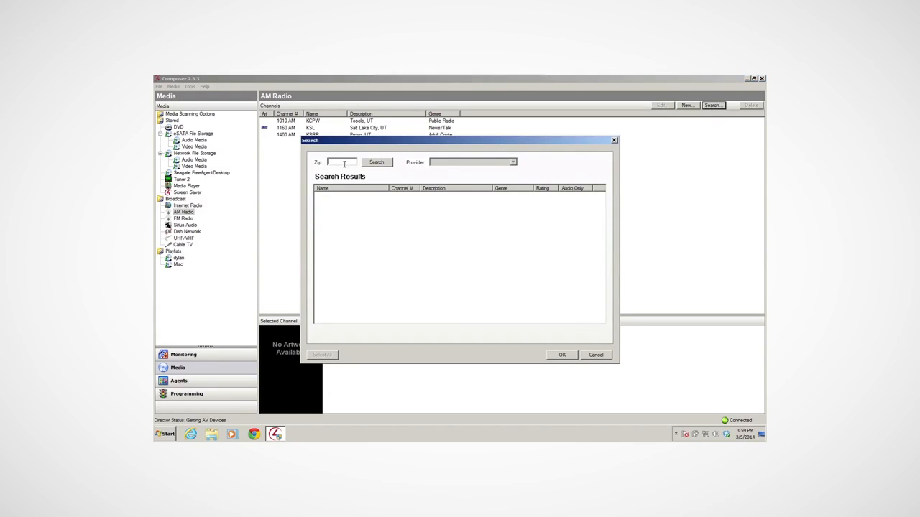
pyautogui.write('84010')
pyautogui.click(379, 165)
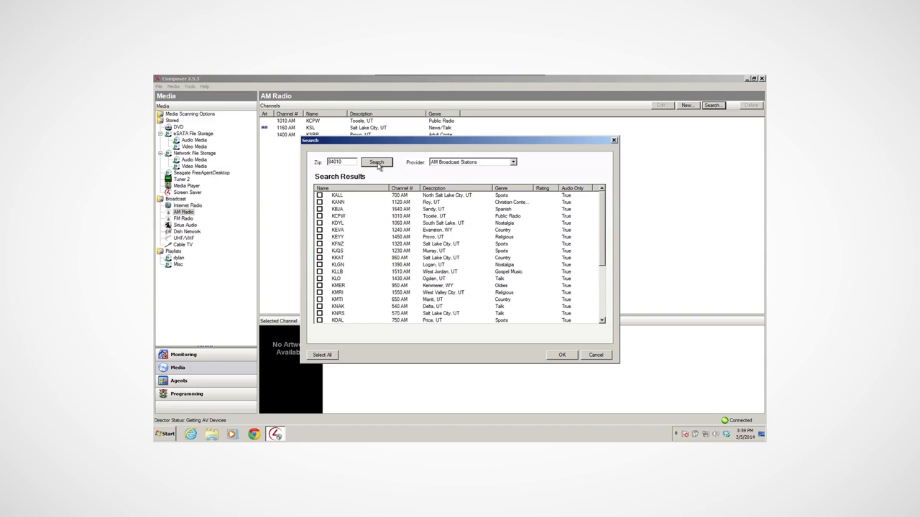
pyautogui.click(320, 196)
pyautogui.click(562, 355)
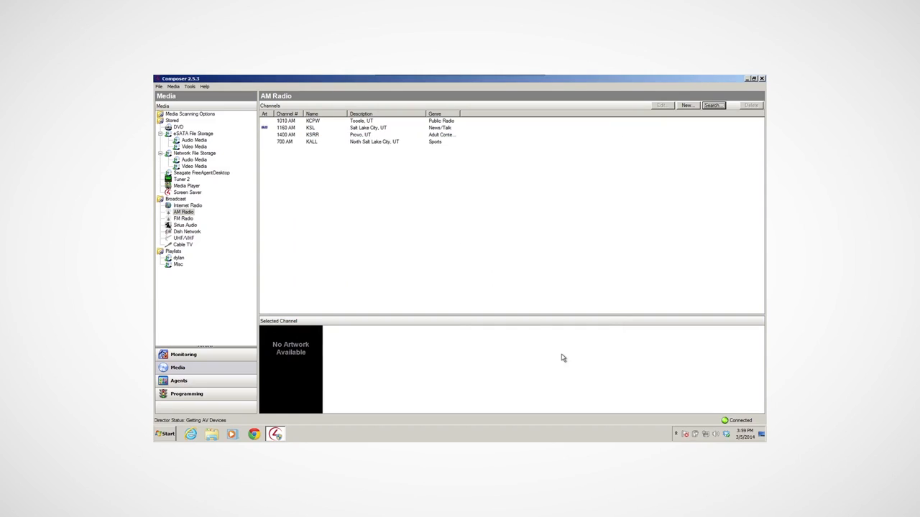
# - Edit the KALL station, set its rating to G and open the art file selection
pyautogui.click(310, 142)
pyautogui.rightClick(311, 143)
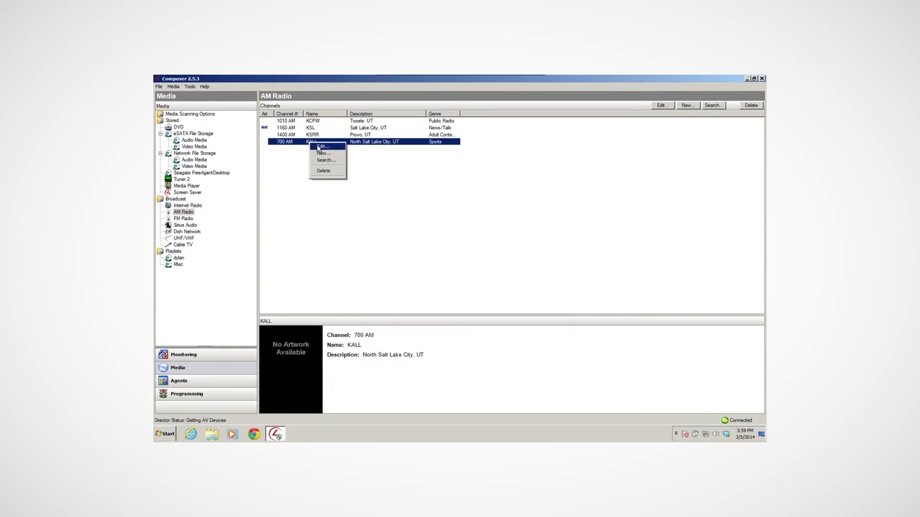
pyautogui.click(320, 149)
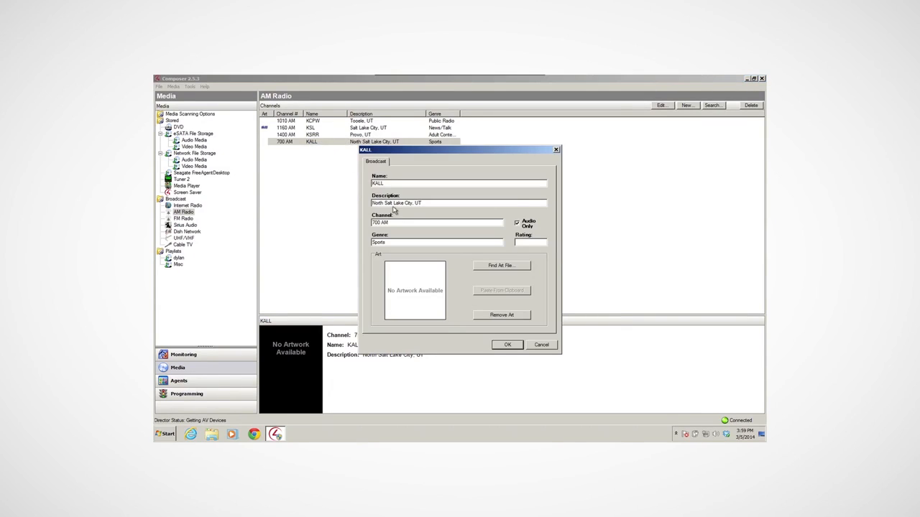
pyautogui.click(520, 243)
pyautogui.write('G')
pyautogui.click(492, 267)
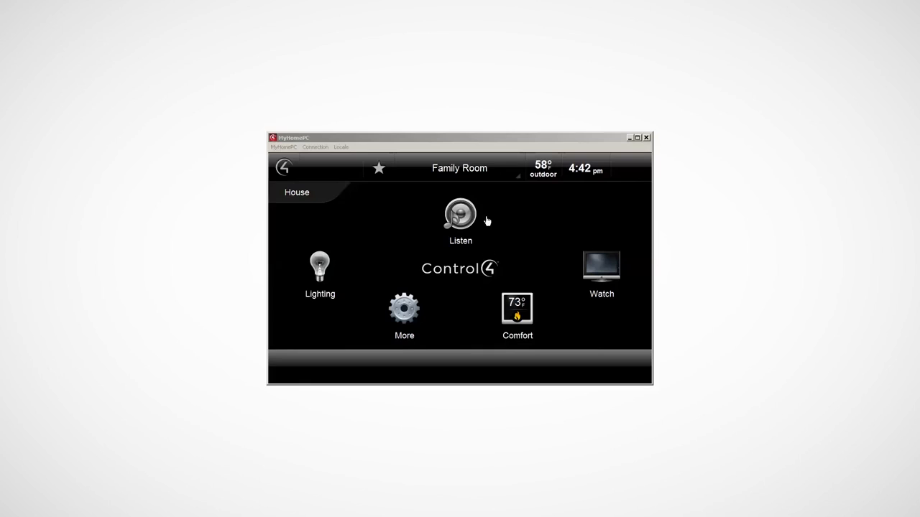
# - Switch to MyHomePC and view the Family Room's listening stations
pyautogui.click(459, 213)
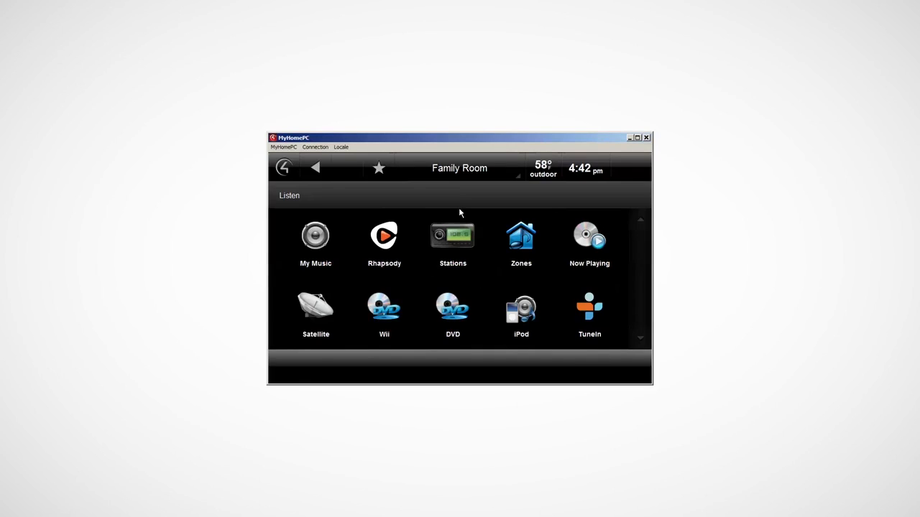
pyautogui.click(446, 236)
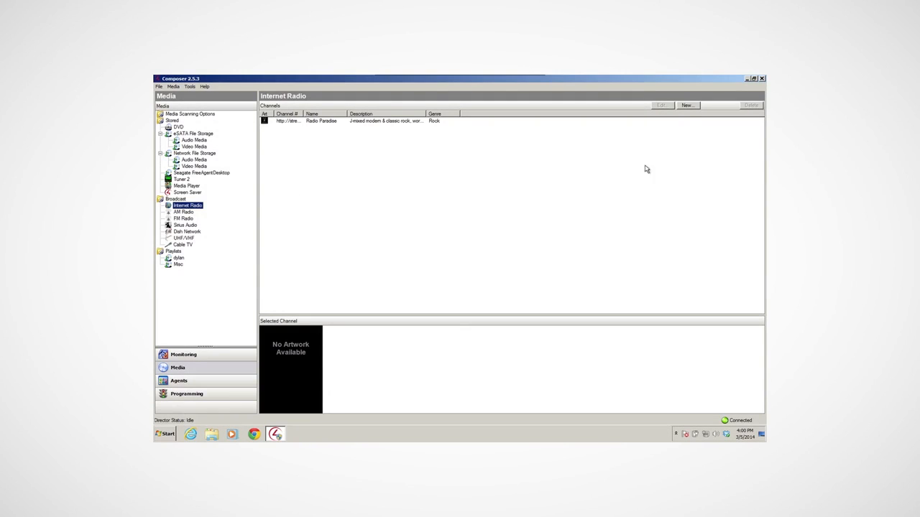
# - Try to add a new internet radio broadcast in Composer named Pandora, with the text "All genres"
pyautogui.click(686, 106)
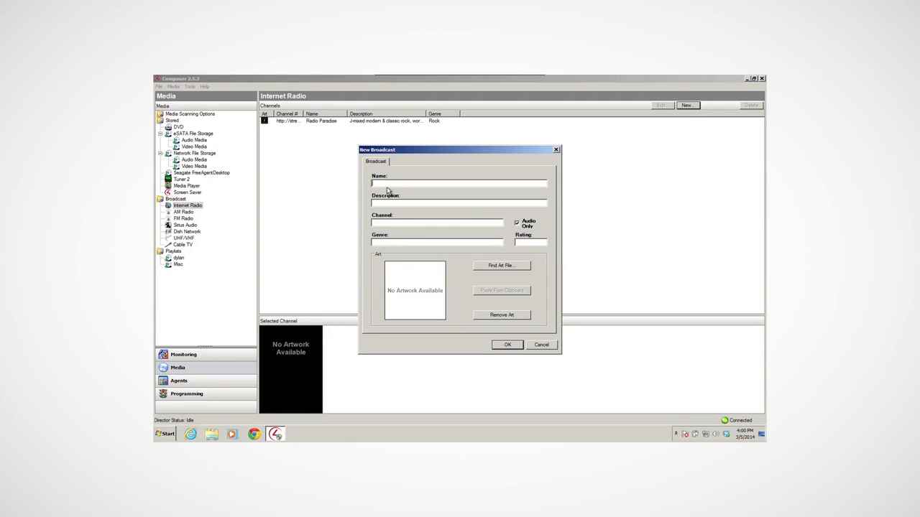
pyautogui.write('Pandora')
pyautogui.write('All genres')
pyautogui.click(519, 345)
# - Open the Radio Paradise station's properties, examine its channel stream address and close the properties
pyautogui.click(324, 122)
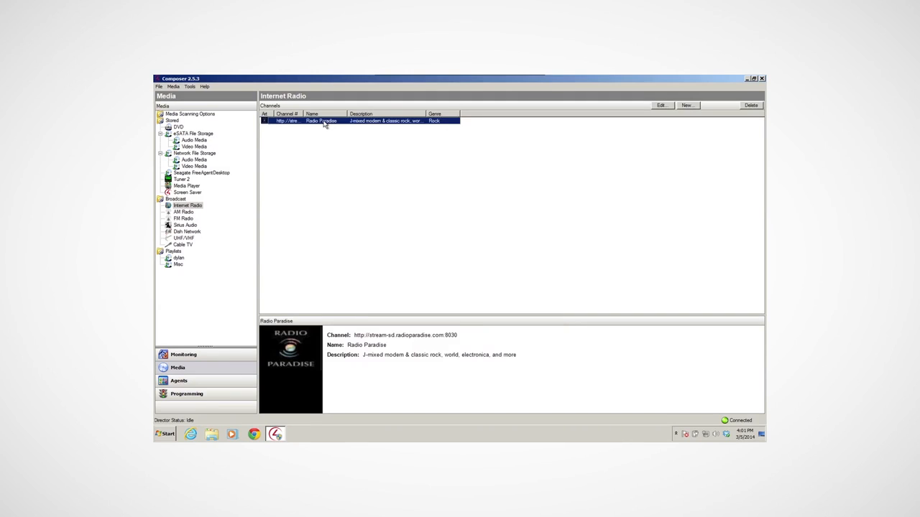
pyautogui.rightClick(324, 122)
pyautogui.click(335, 126)
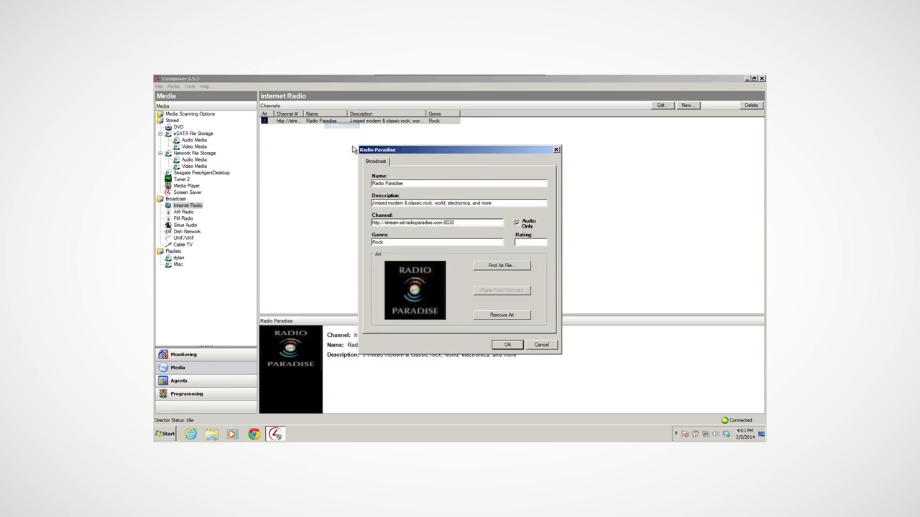
pyautogui.click(457, 222)
pyautogui.moveTo(457, 222); pyautogui.dragTo(353, 221)
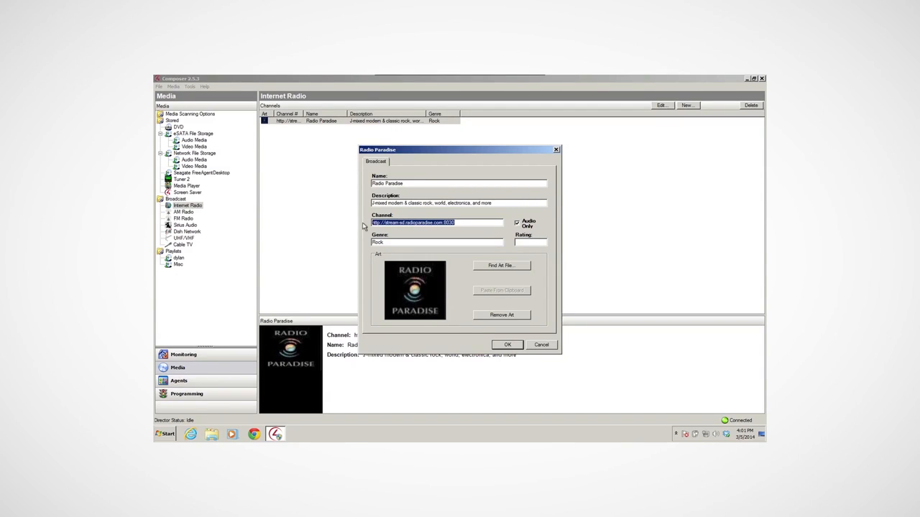
pyautogui.click(511, 346)
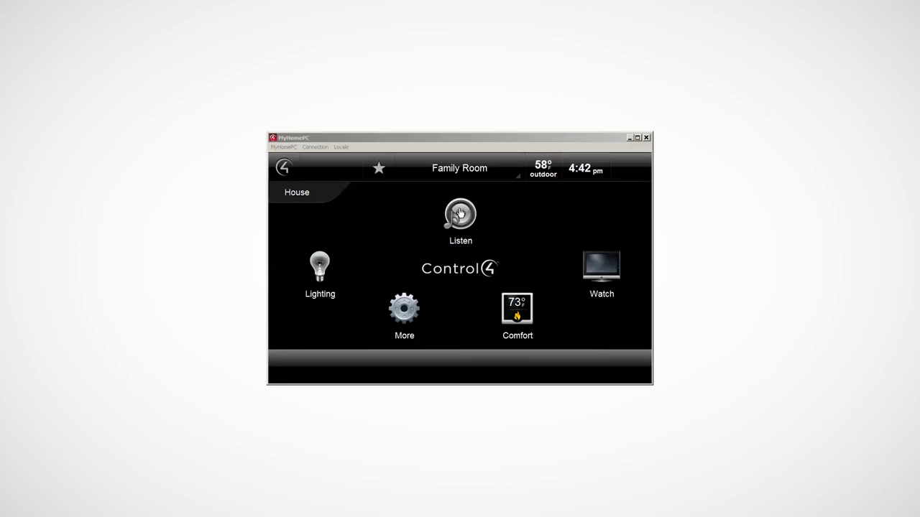
# - Switch to MyHomePC and select Radio Paradise from the Family Room's listening stations
pyautogui.click(460, 212)
pyautogui.click(447, 237)
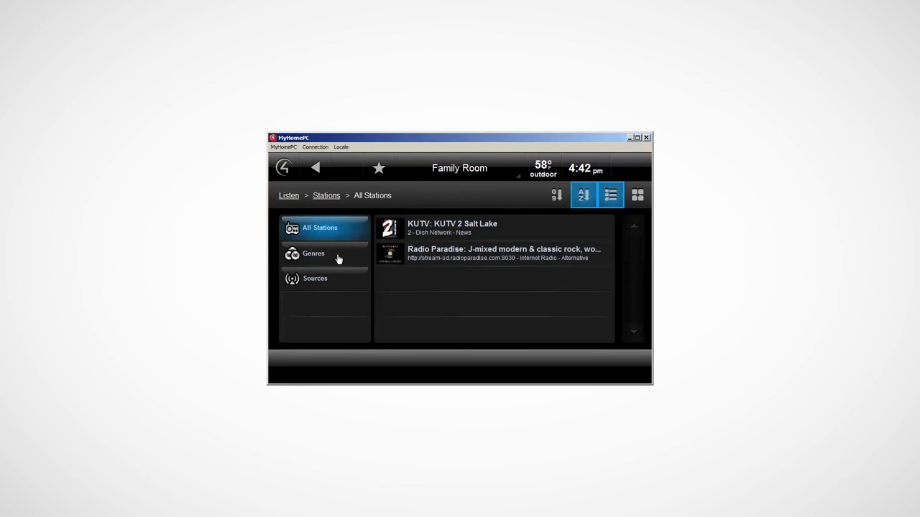
pyautogui.click(441, 257)
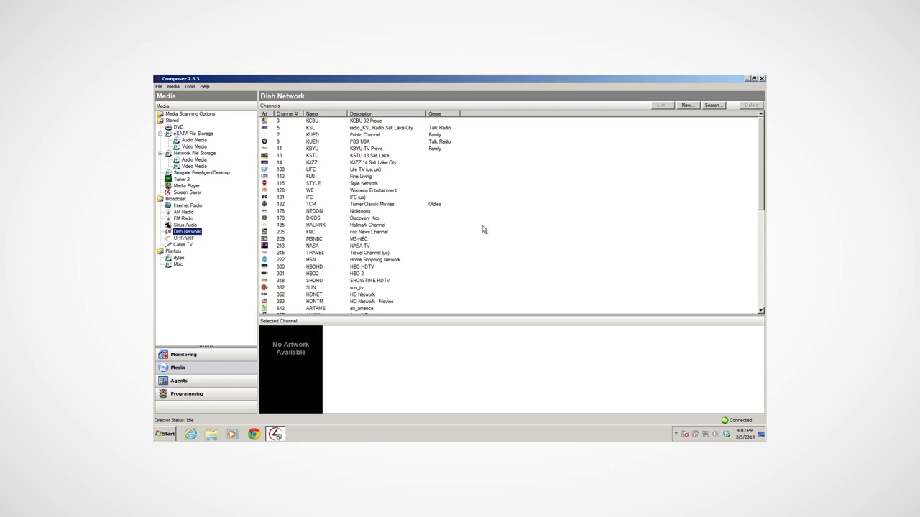
# - Search for Dish Network channels in ZIP code 84010, add KUTV 2 Salt Lake and select it in the channel list
pyautogui.click(712, 105)
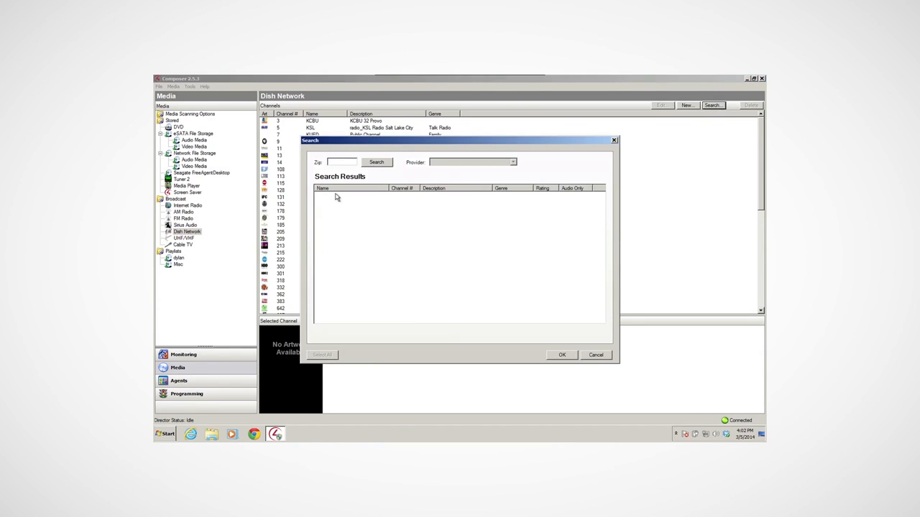
pyautogui.write('84010')
pyautogui.click(374, 165)
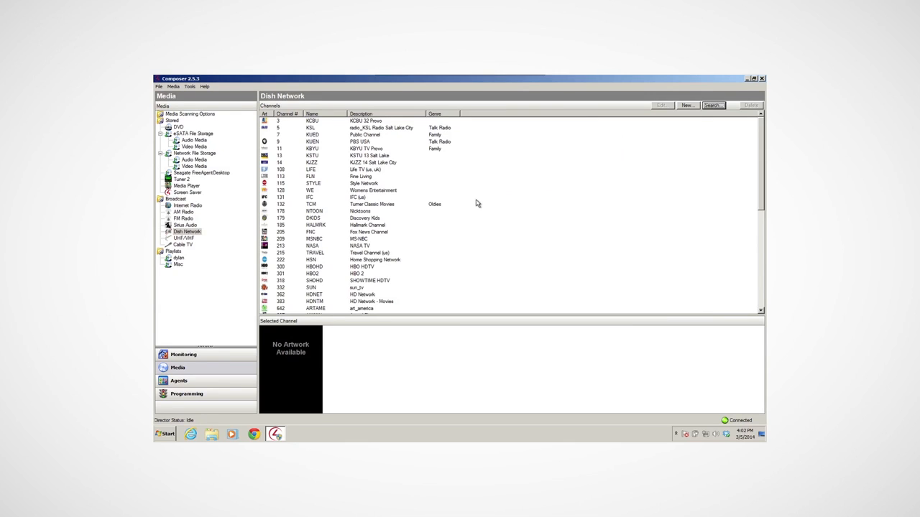
pyautogui.scroll(-15, 476, 205)
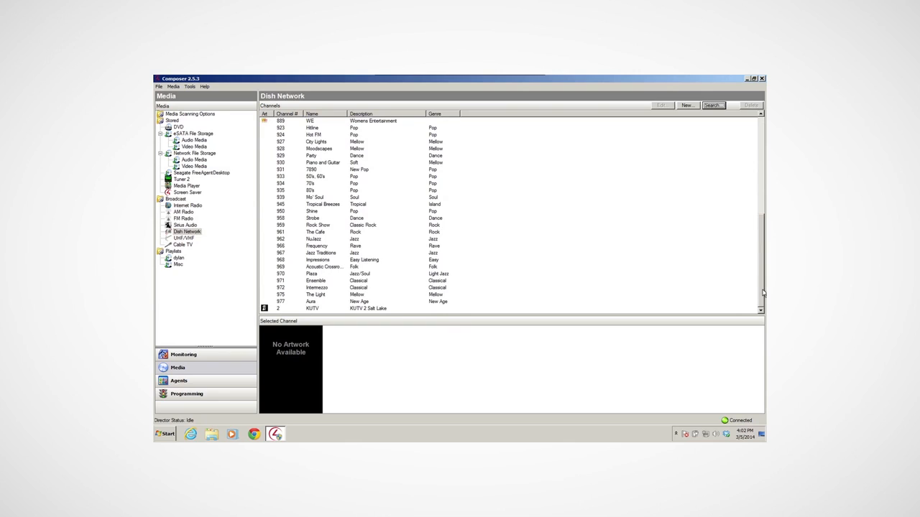
pyautogui.click(312, 309)
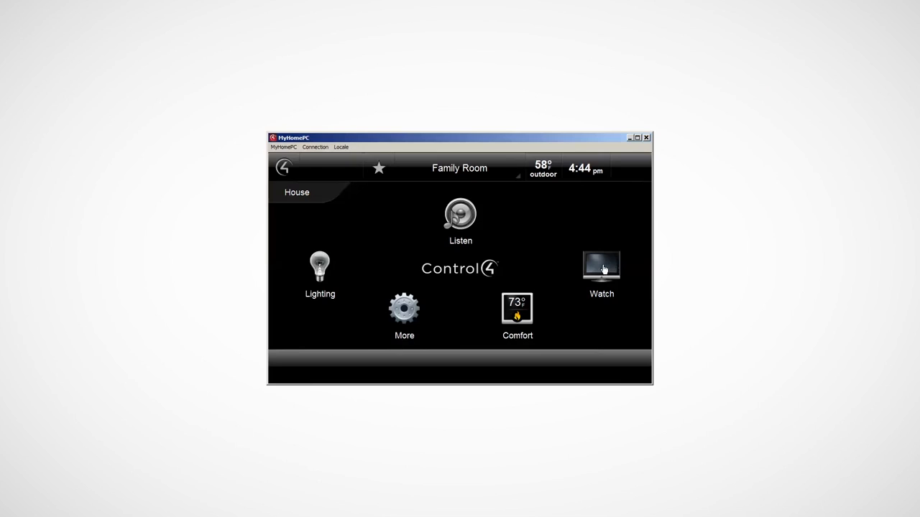
pyautogui.click(602, 264)
pyautogui.click(320, 238)
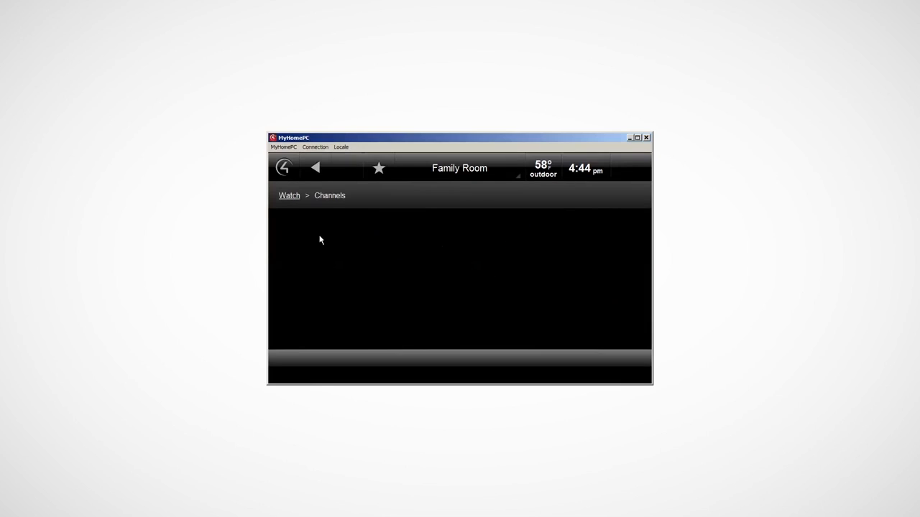
pyautogui.click(458, 228)
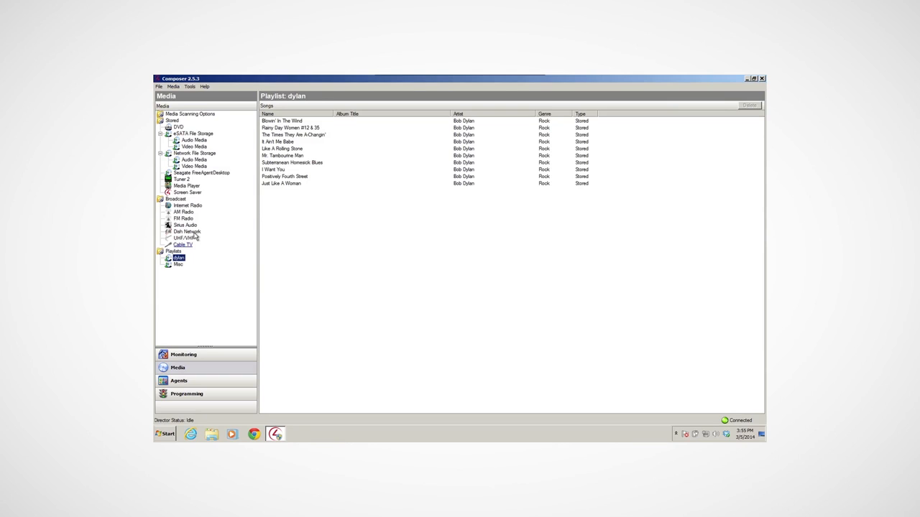
# - Create a new playlist named Modern in Composer and select it
pyautogui.click(191, 114)
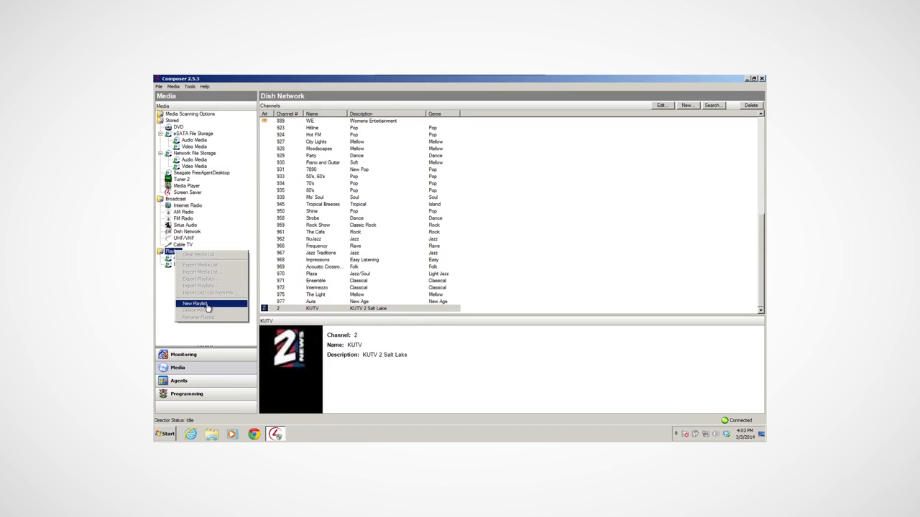
pyautogui.click(202, 307)
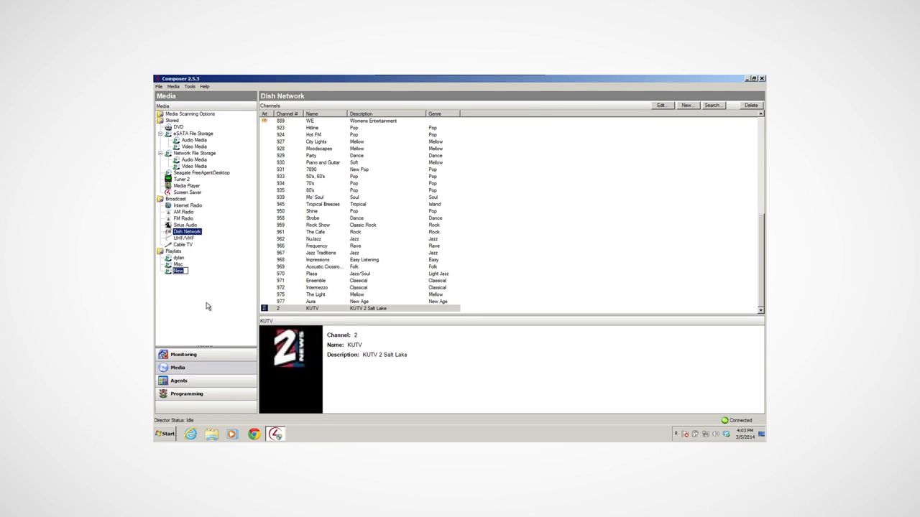
pyautogui.write('Modern')
pyautogui.click(181, 271)
pyautogui.rightClick(178, 272)
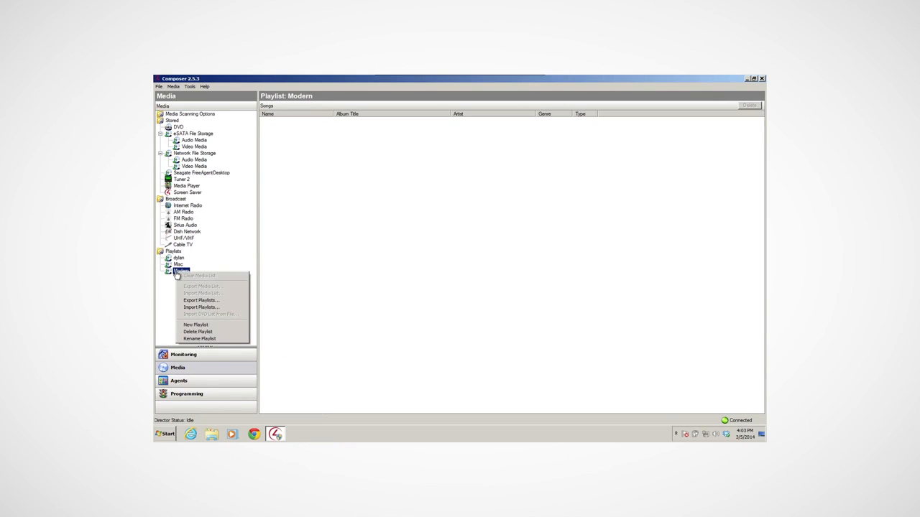
pyautogui.click(202, 307)
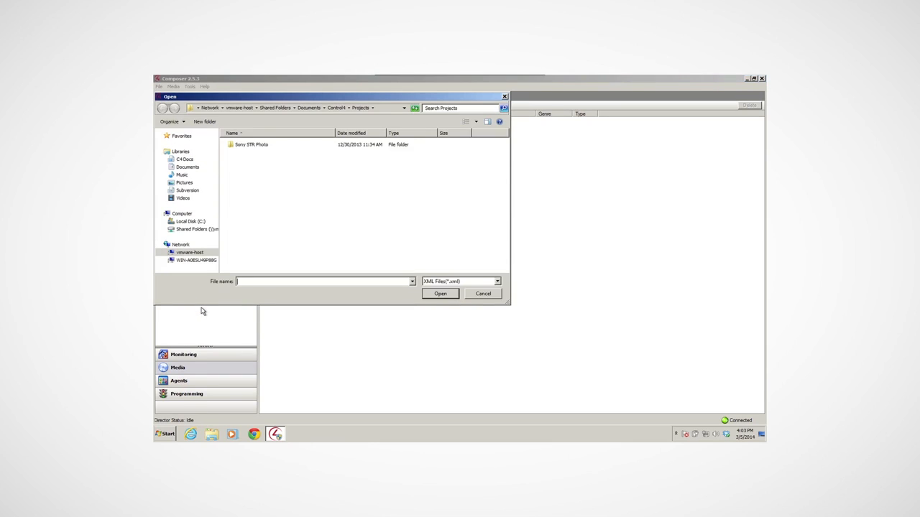
pyautogui.press('Escape')
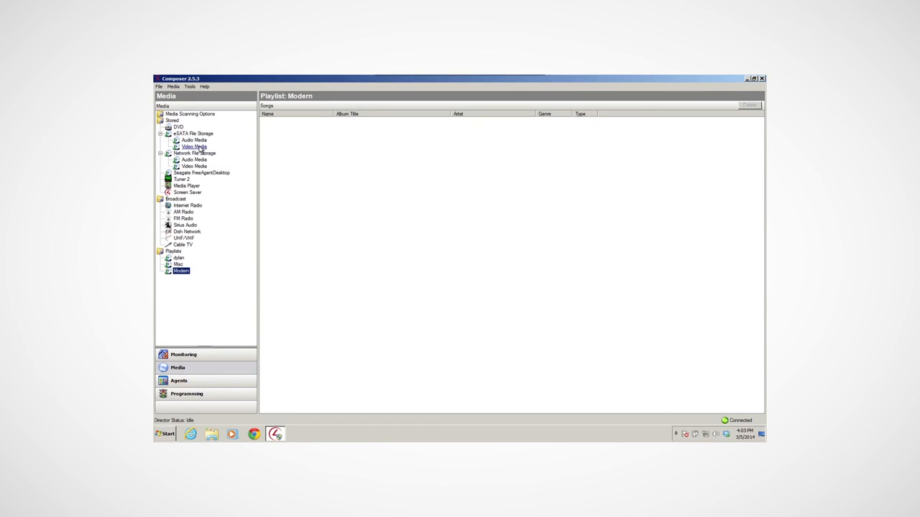
# - Add the album The Best Of Simon & Garfunkel from Seagate FreeAgentDesktop to the Modern playlist
pyautogui.click(203, 173)
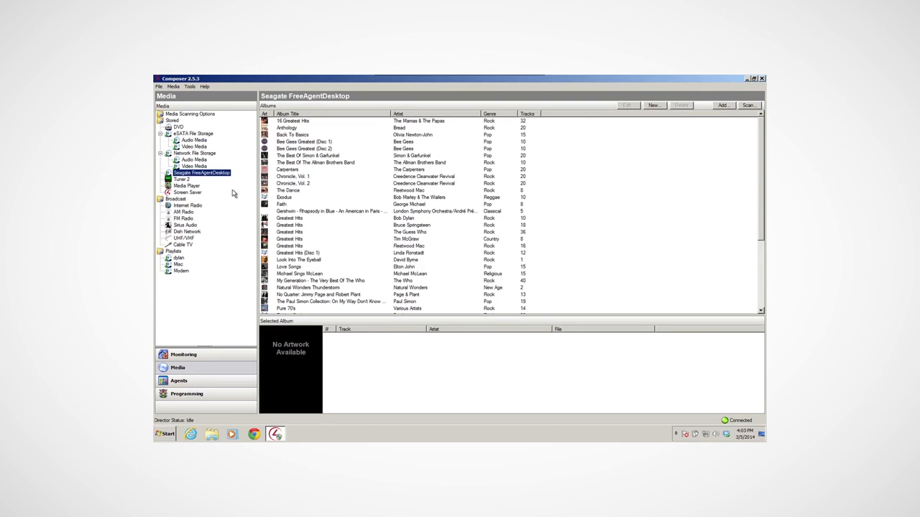
pyautogui.moveTo(265, 155); pyautogui.dragTo(185, 273)
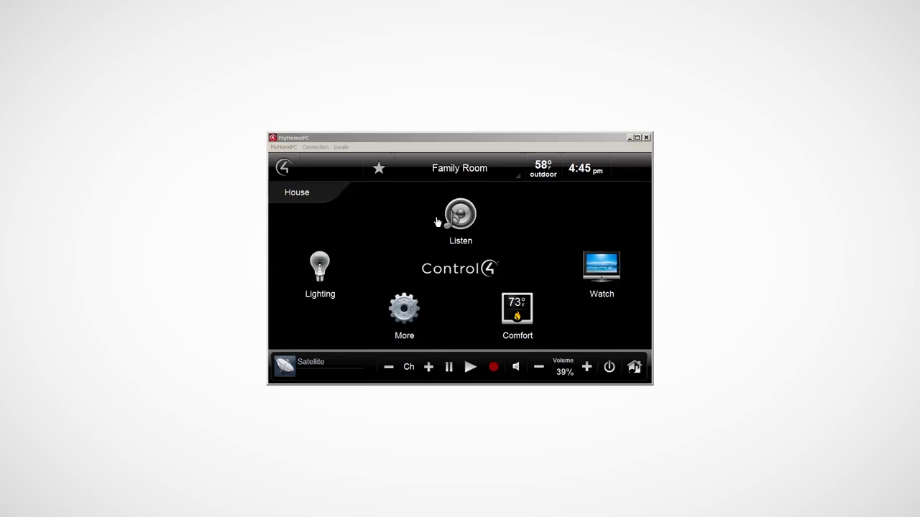
# - Switch to MyHomePC and play Blowin' In The Wind from the dylan playlist in the Family Room's music
pyautogui.click(460, 214)
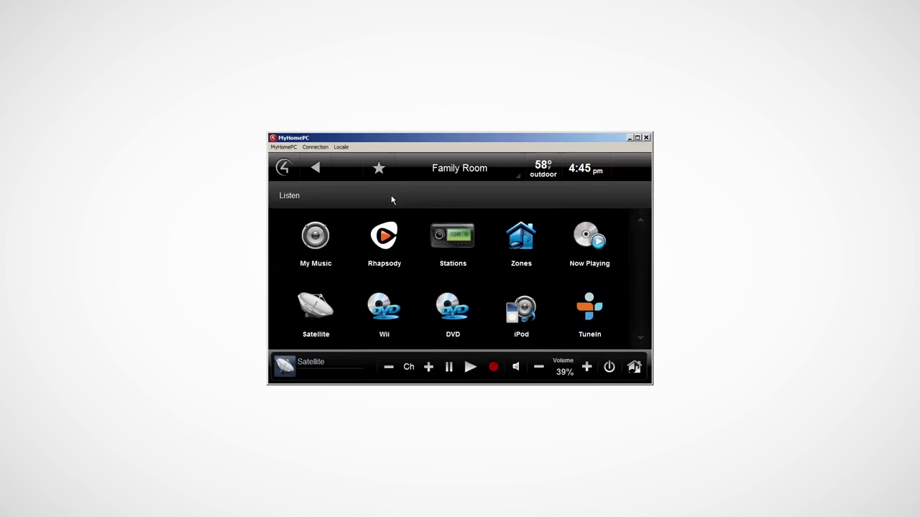
pyautogui.click(315, 237)
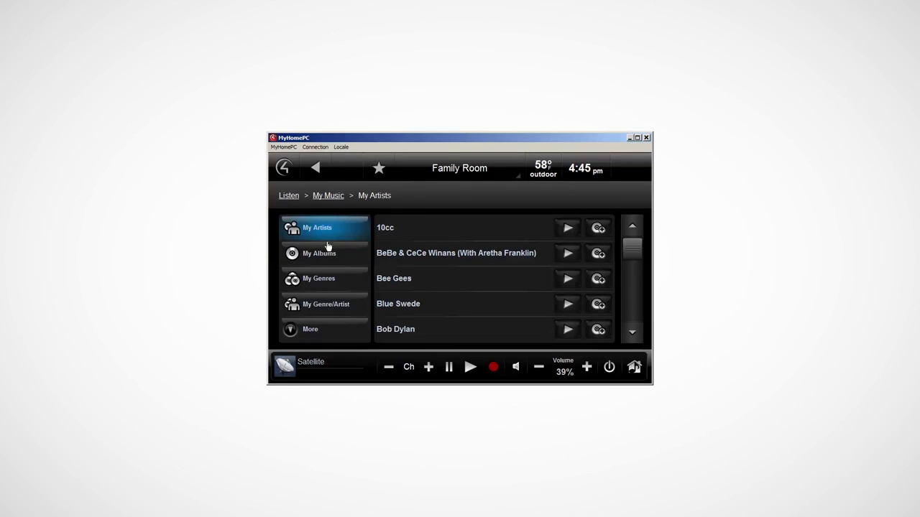
pyautogui.click(314, 328)
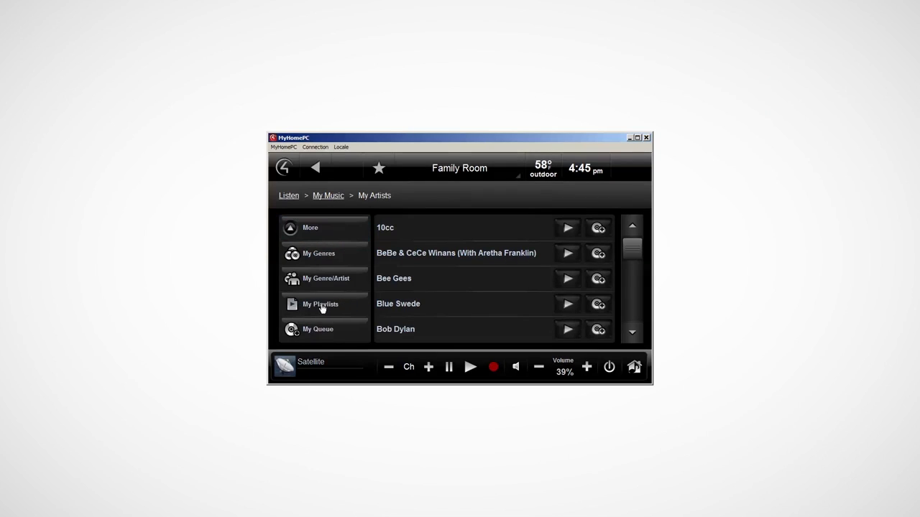
pyautogui.click(322, 305)
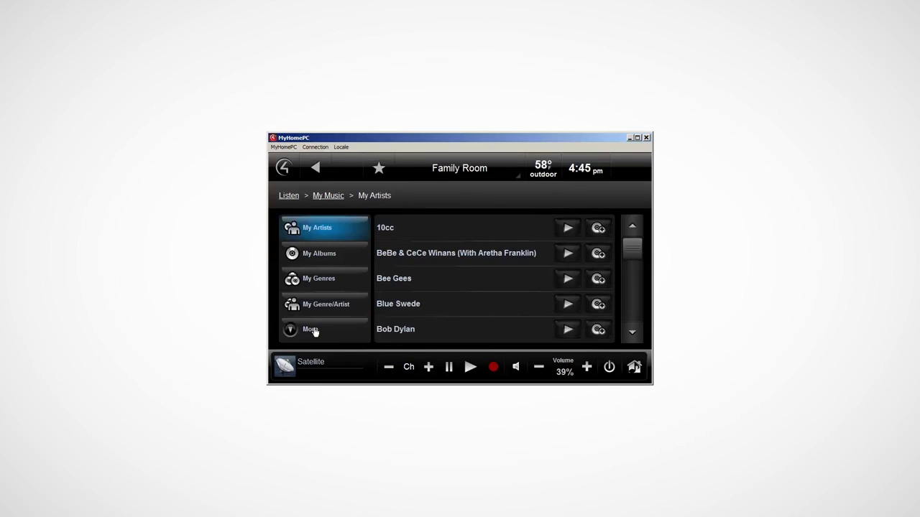
pyautogui.click(314, 329)
pyautogui.click(321, 306)
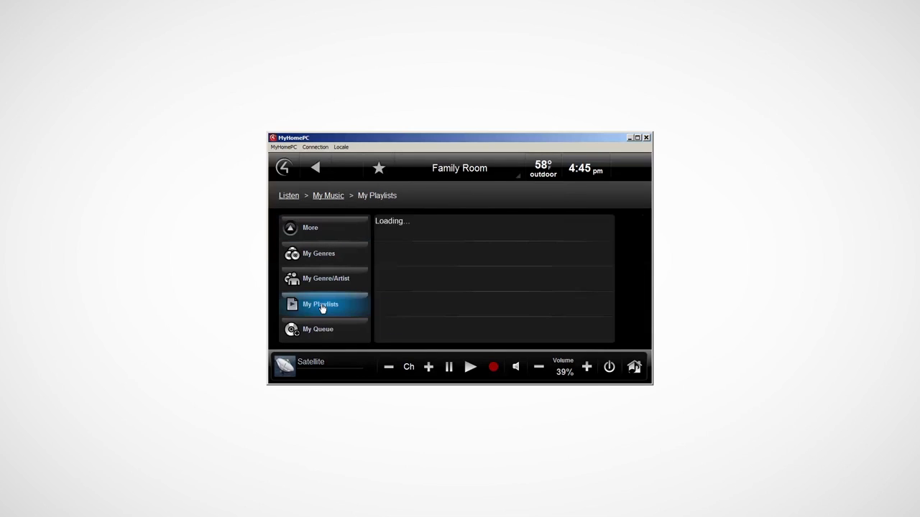
pyautogui.click(388, 230)
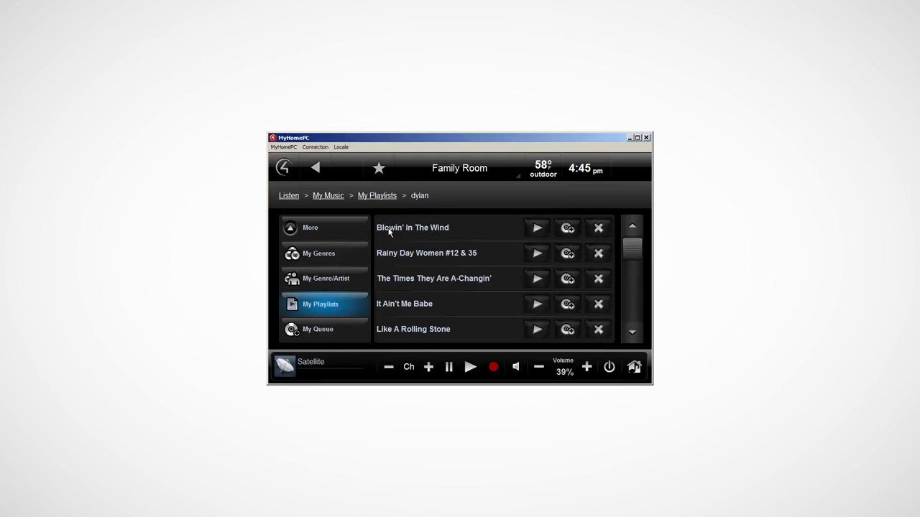
pyautogui.click(537, 228)
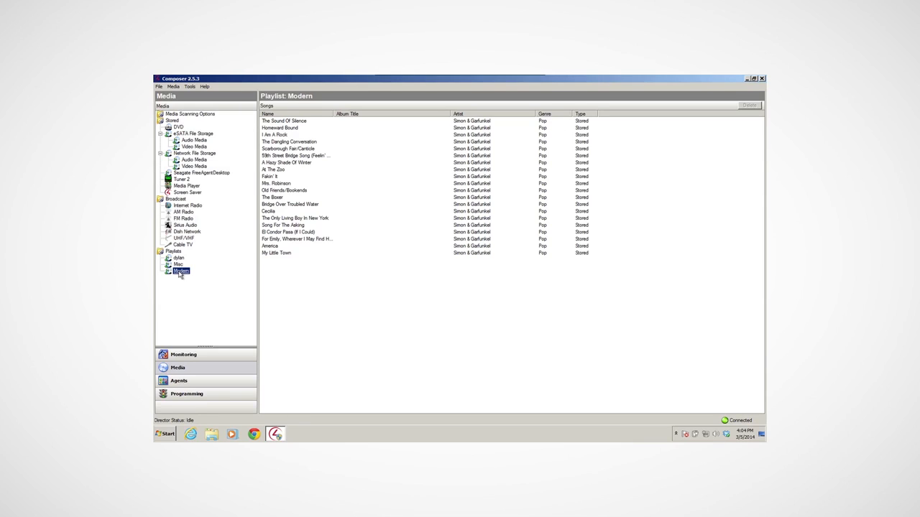
# - Switch to Composer and select the song My Little Town in the Modern playlist
pyautogui.click(279, 253)
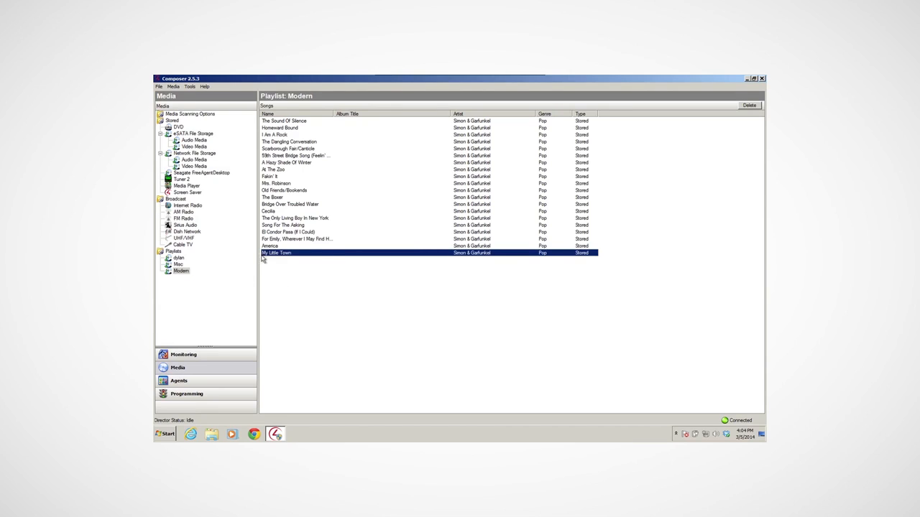
pyautogui.click(229, 274)
# - Examine the album properties of The Best Of Simon & Garfunkel on Seagate FreeAgentDesktop and close them without changes
pyautogui.click(202, 174)
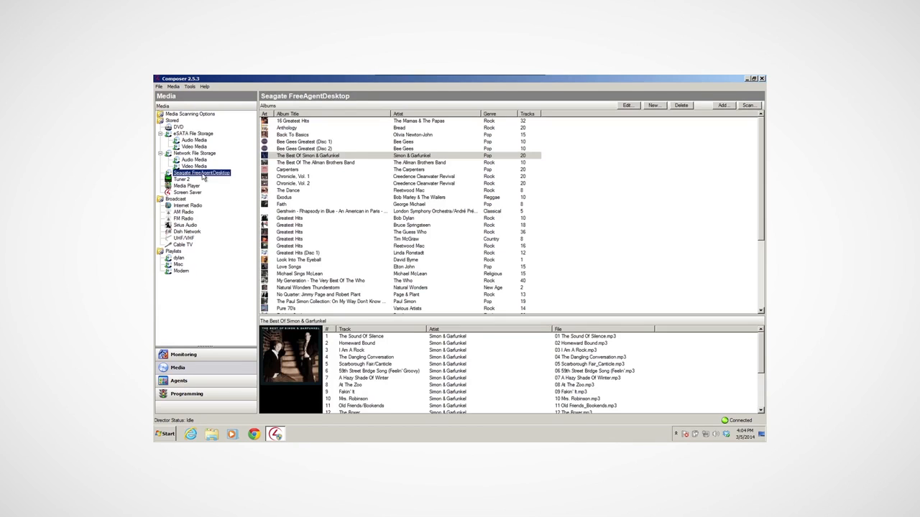
pyautogui.doubleClick(300, 156)
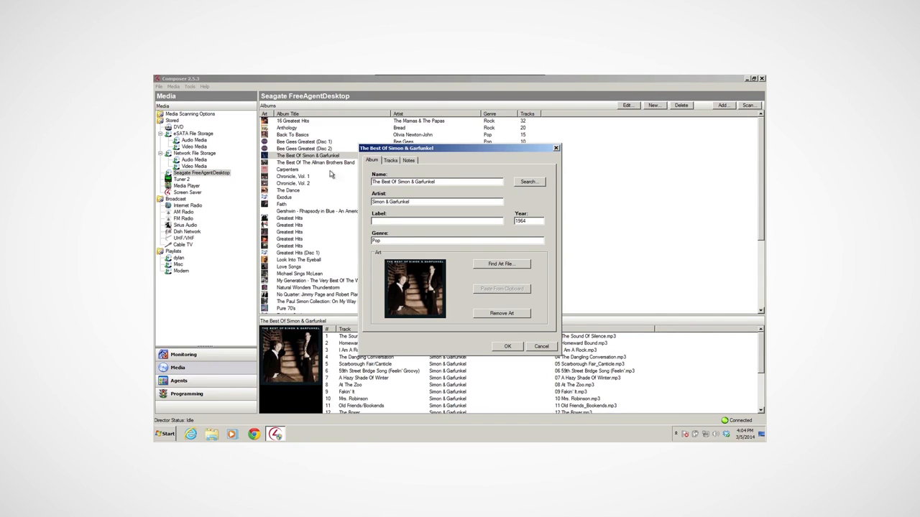
pyautogui.click(540, 347)
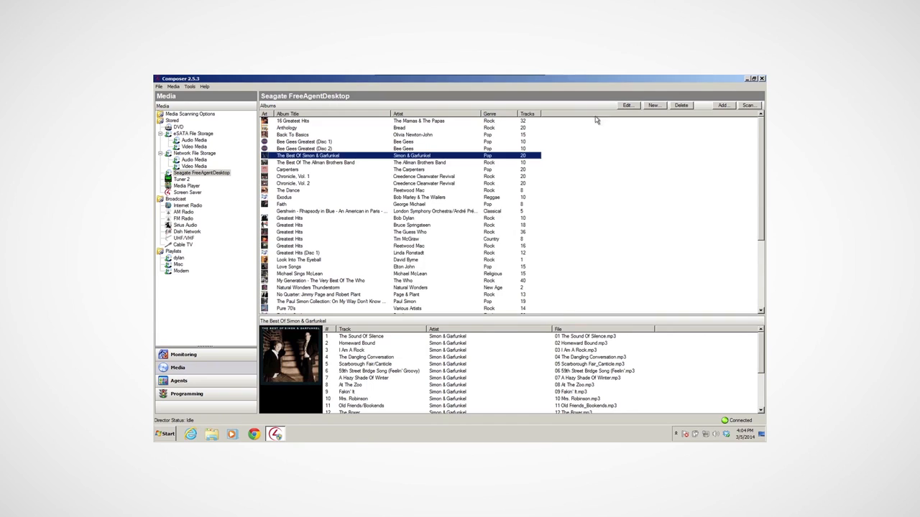
# - Edit The Best Of Simon & Garfunkel album, setting the label to Epic and the genre to Folk, and keep its current artwork
pyautogui.click(629, 106)
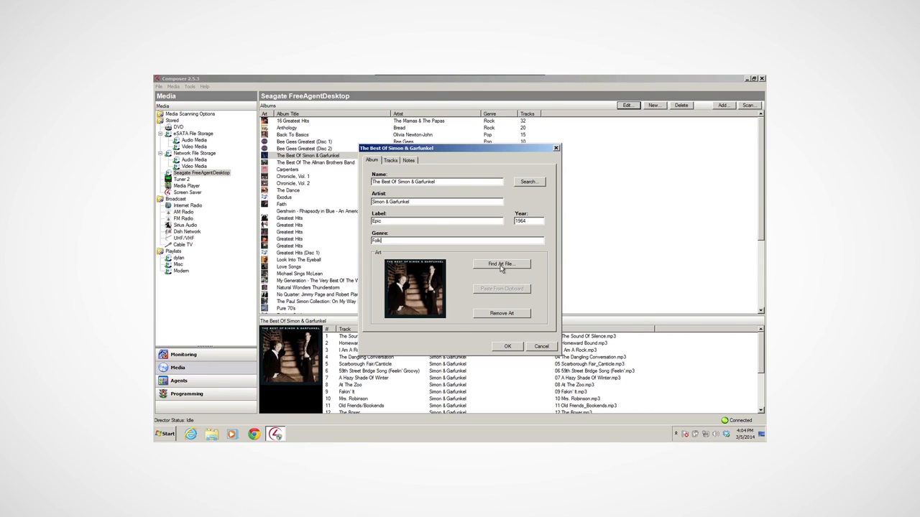
pyautogui.click(501, 264)
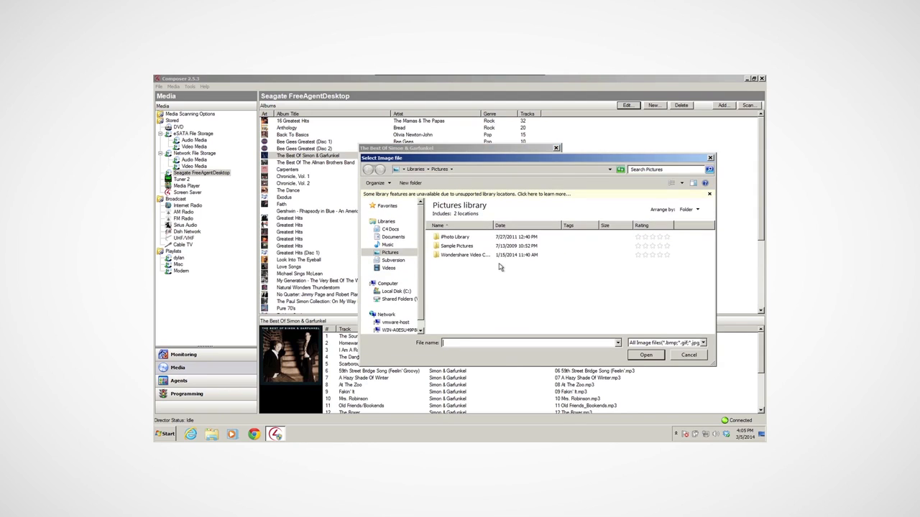
pyautogui.click(681, 355)
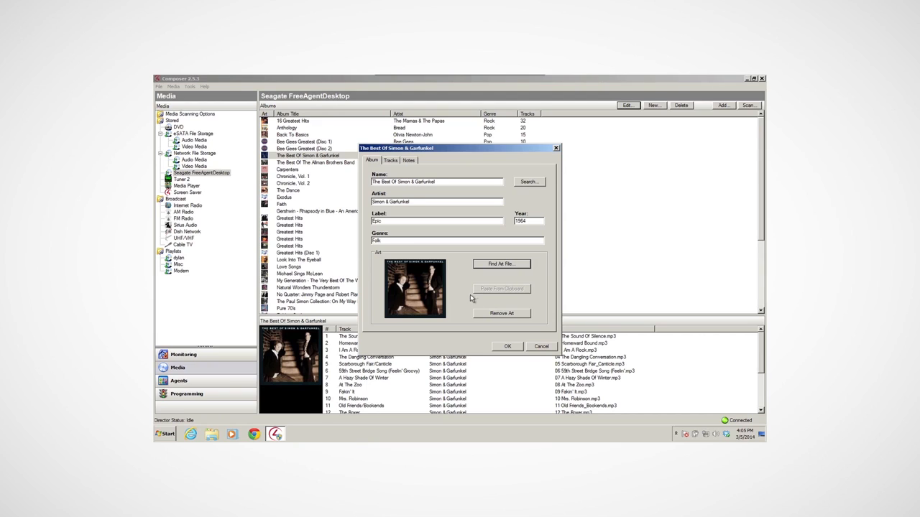
pyautogui.click(509, 348)
# - Open the media list commands for the Seagate FreeAgentDesktop drive
pyautogui.click(214, 175)
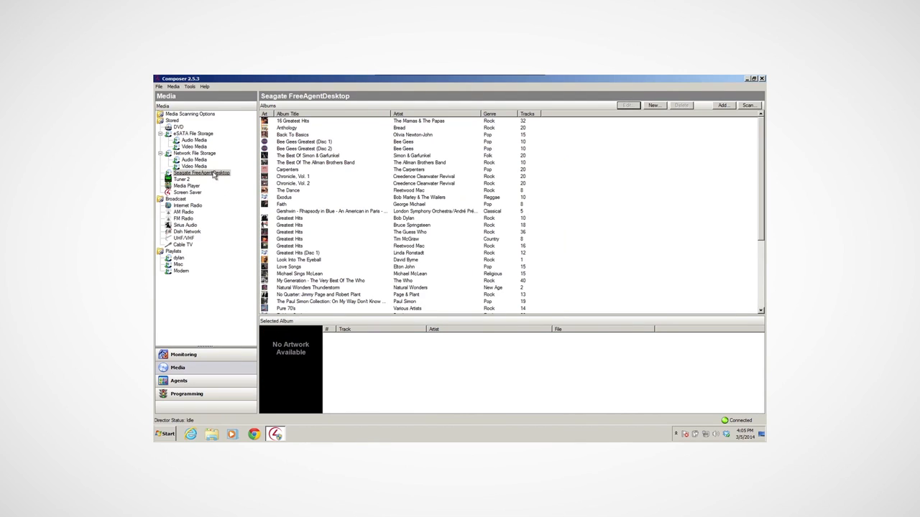
pyautogui.rightClick(214, 174)
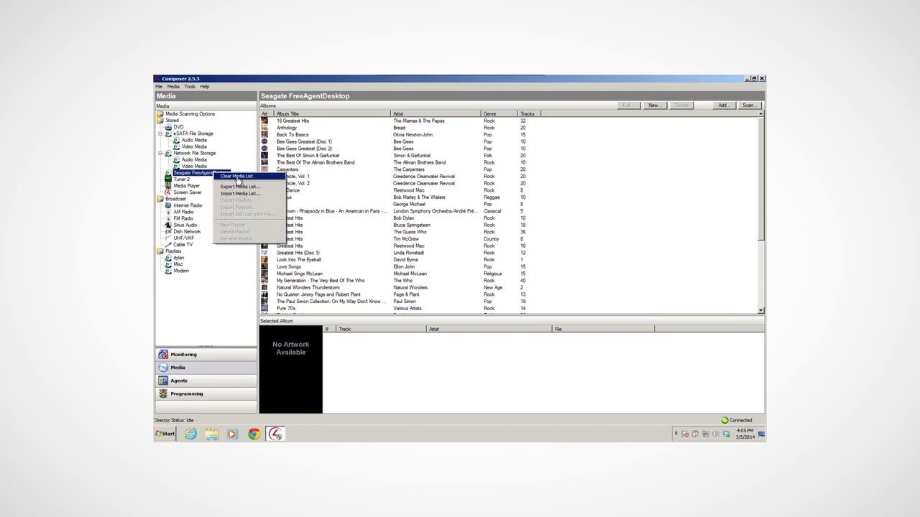